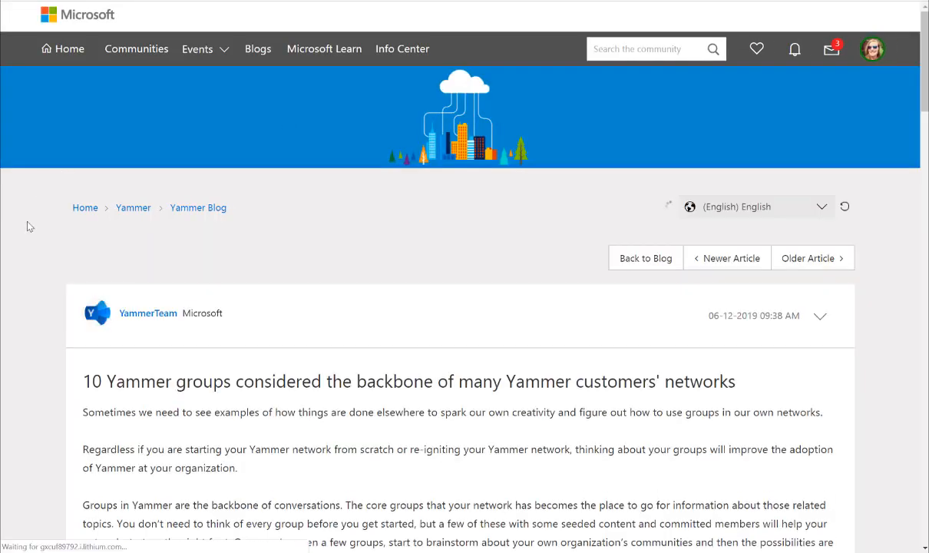
- Read the top ten list in the Yammer groups article, and switch to Yammer to open the CEO Connection group
scroll(27, 225, "down", 3)
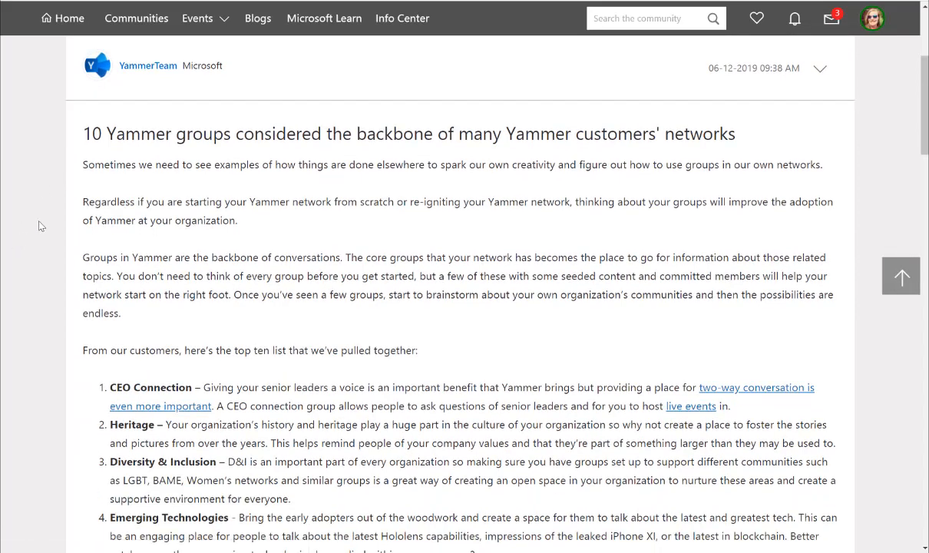
scroll(42, 223, "down", 1)
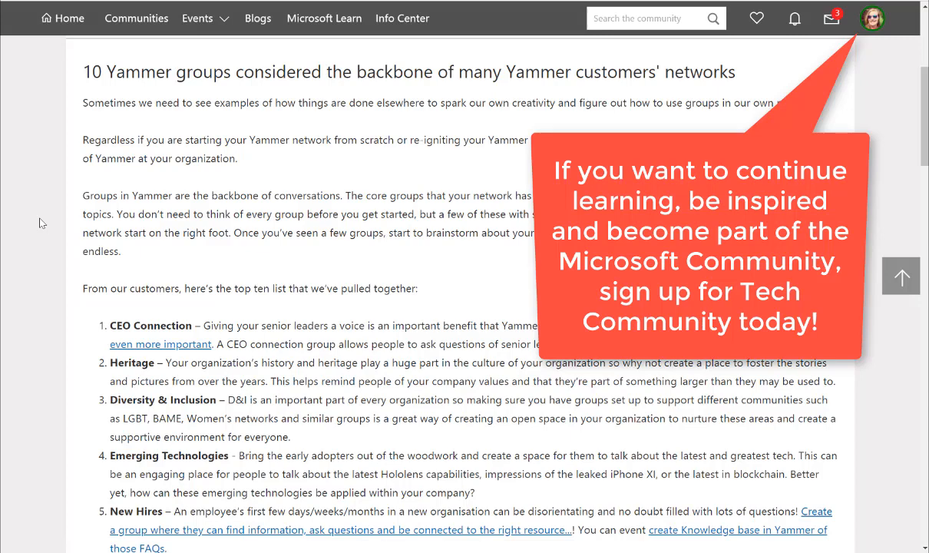
scroll(42, 223, "down", 3)
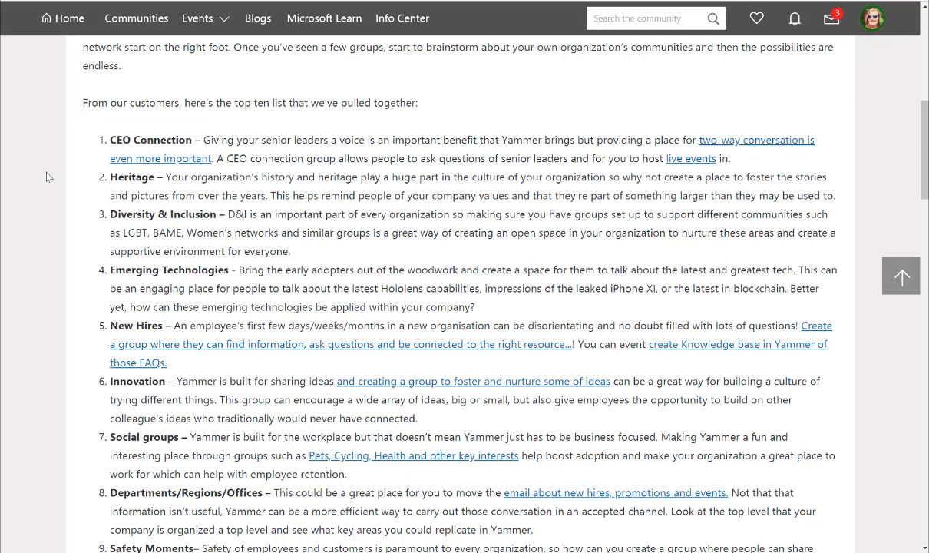
scroll(46, 177, "up", 1)
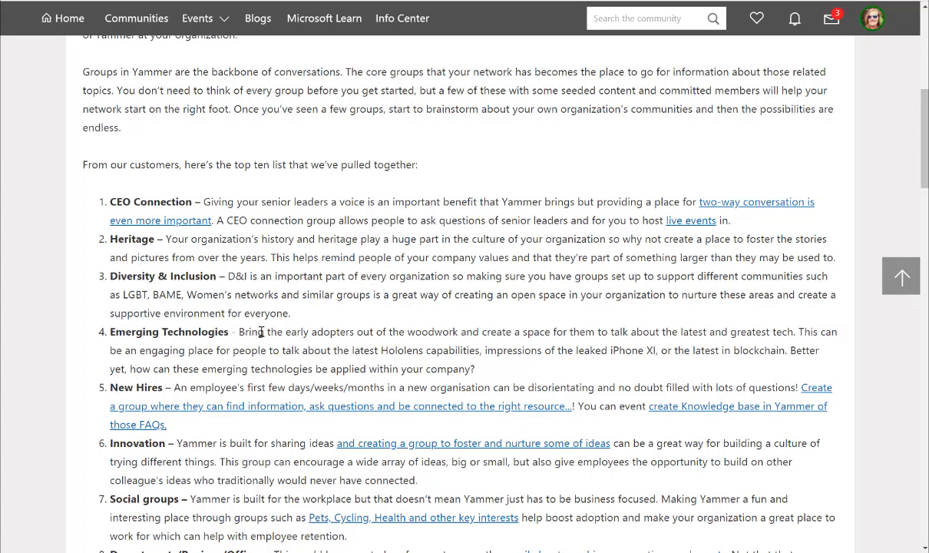
scroll(184, 330, "down", 1)
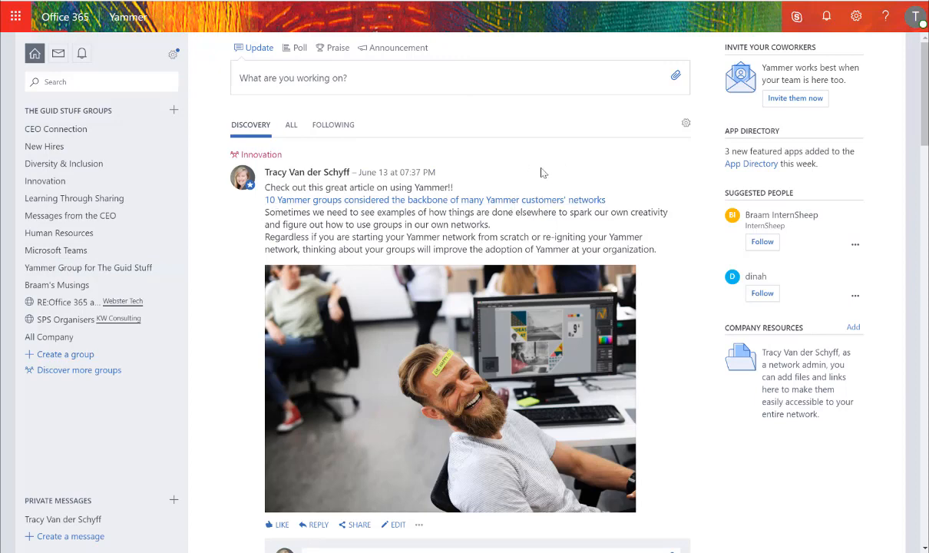
left_click(55, 129)
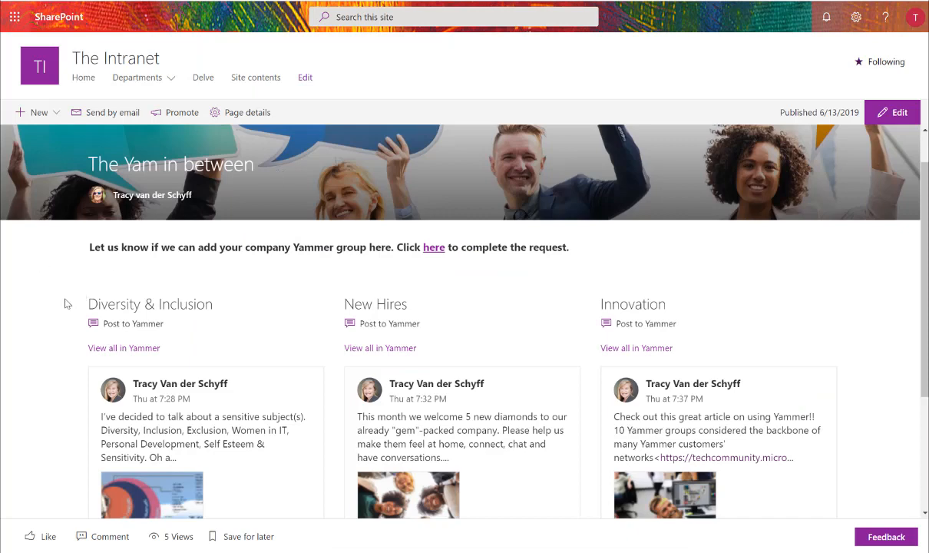
- Look over the Diversity & Inclusion, New Hires and Innovation feeds on the SharePoint page The Yam in between
scroll(35, 311, "down", 1)
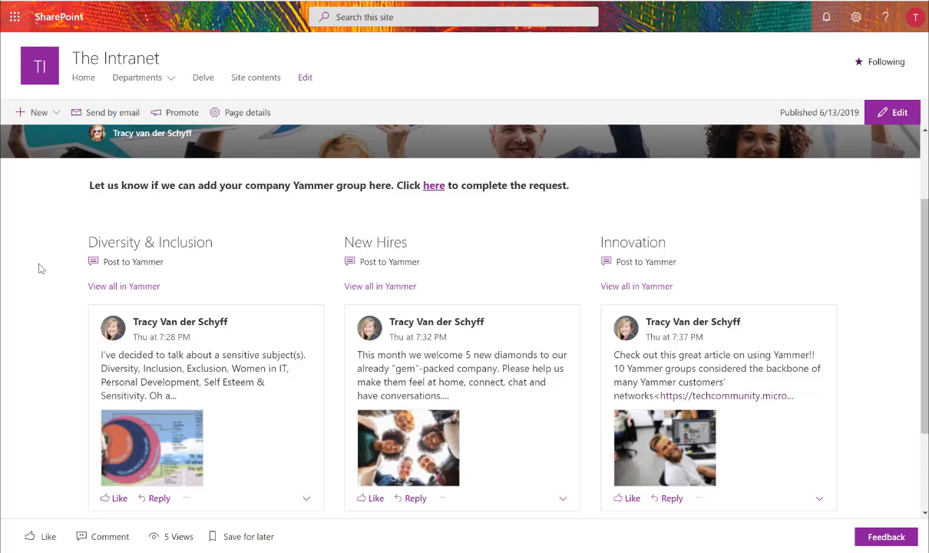
scroll(41, 268, "up", 3)
scroll(34, 281, "down", 2)
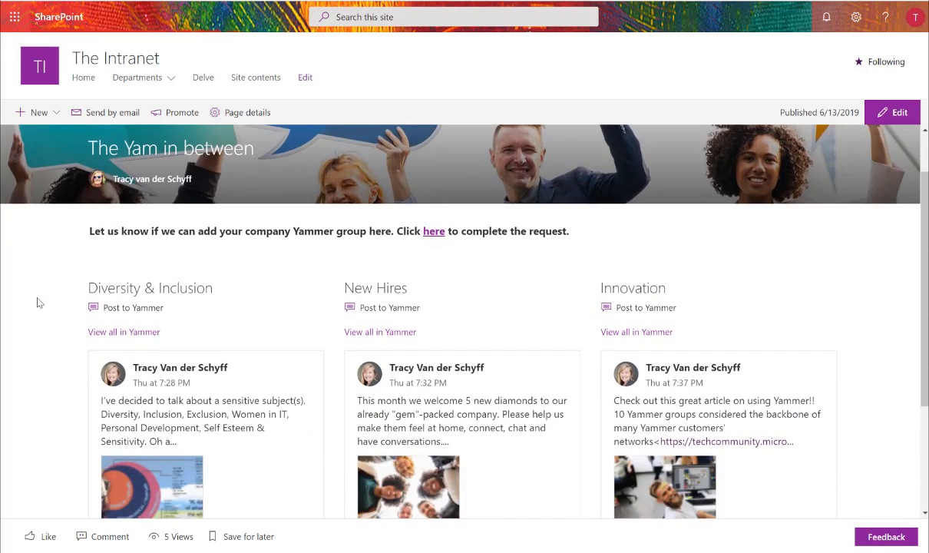
- Put the page in edit mode and add a Yammer Conversations web part below the three existing feeds
left_click(884, 113)
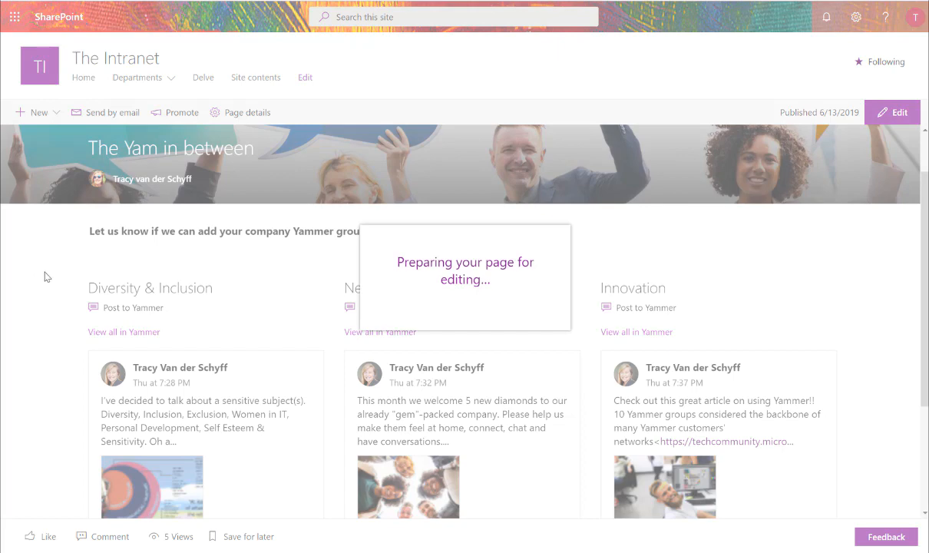
scroll(47, 326, "down", 5)
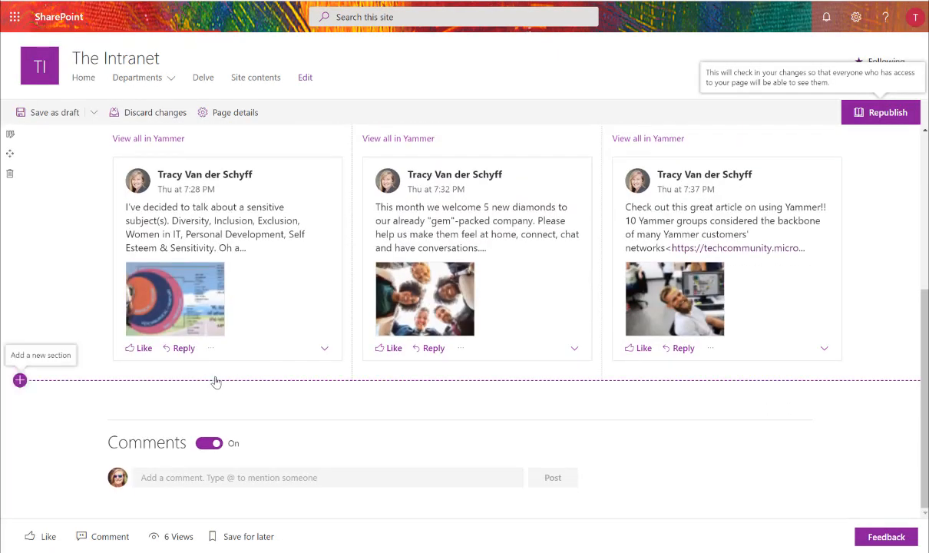
left_click(478, 400)
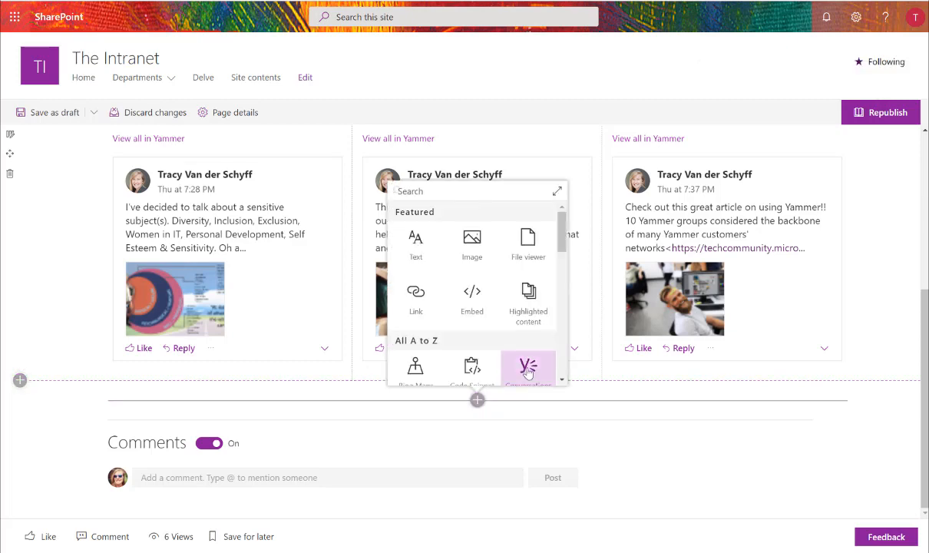
left_click(528, 368)
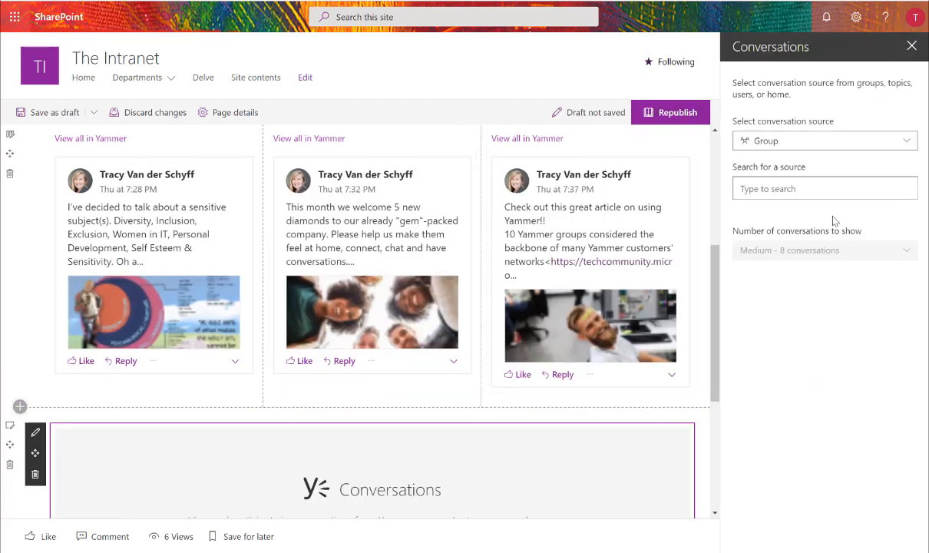
- Set the web part's conversation source to the Diversity & Inclusion group and show the size options for its conversation count
left_click(786, 190)
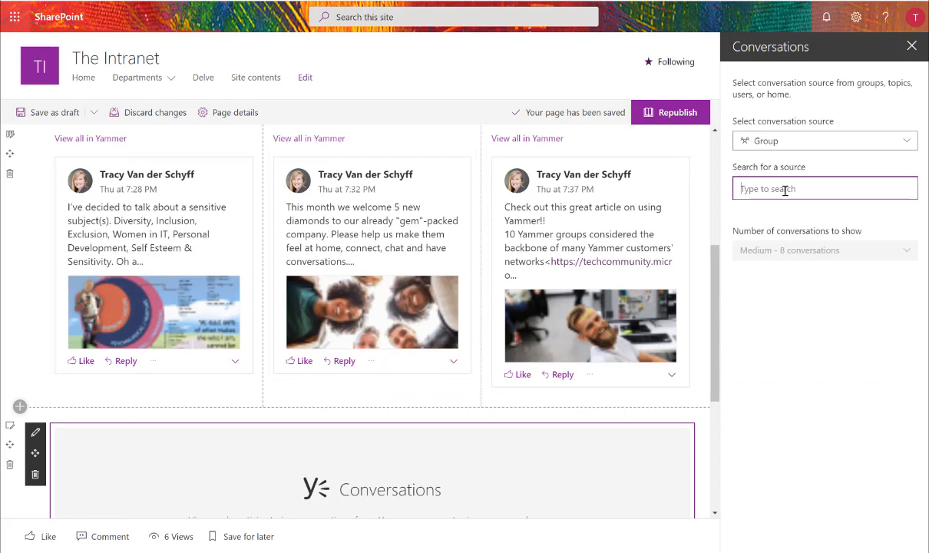
type("diver")
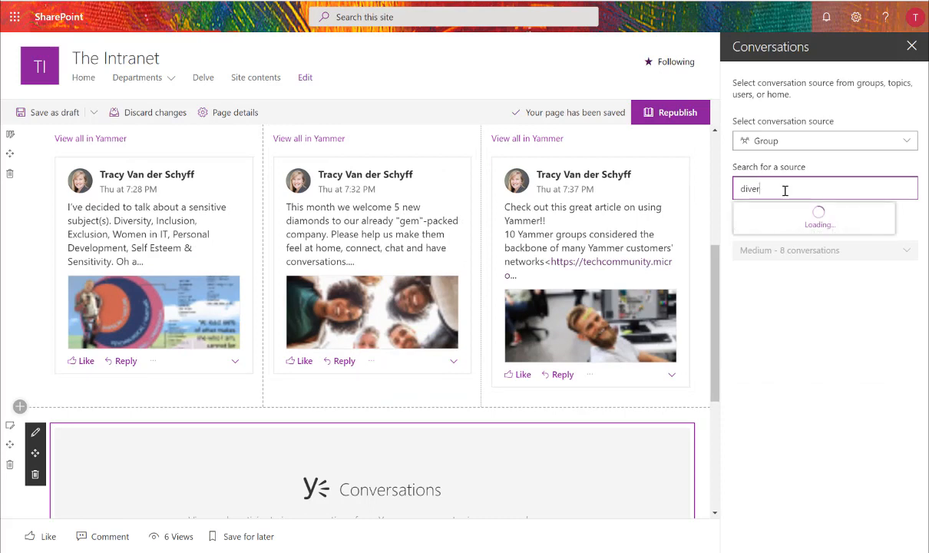
left_click(778, 214)
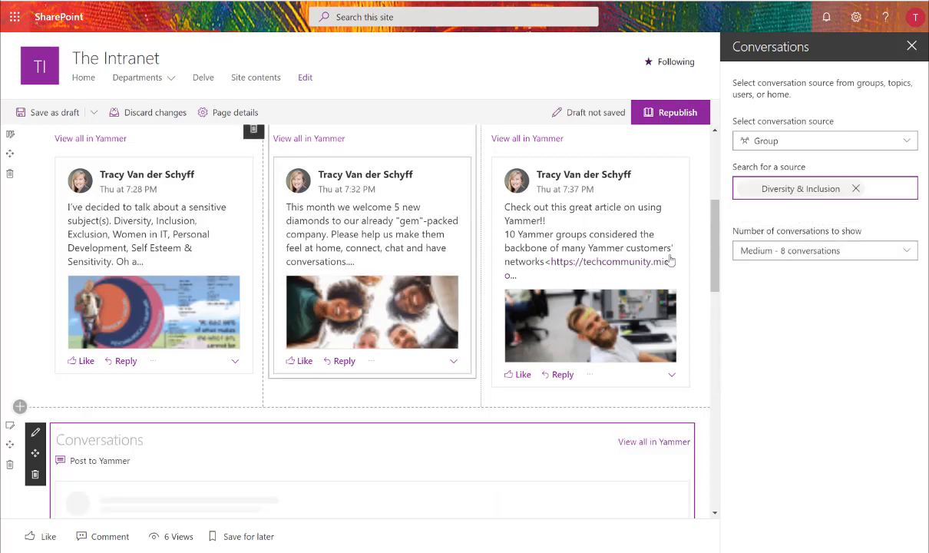
left_click(806, 253)
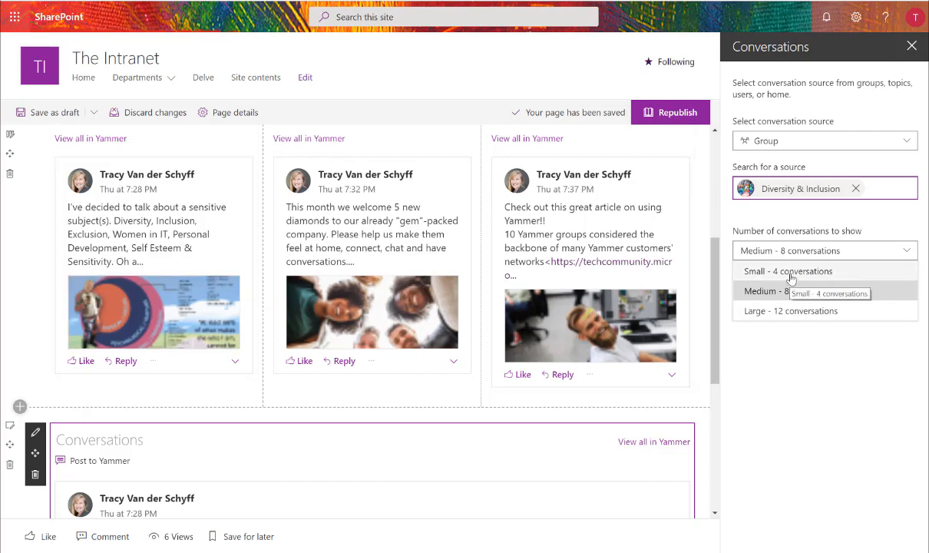
- Discard the page changes and look over the restored page
left_click(175, 119)
left_click(174, 119)
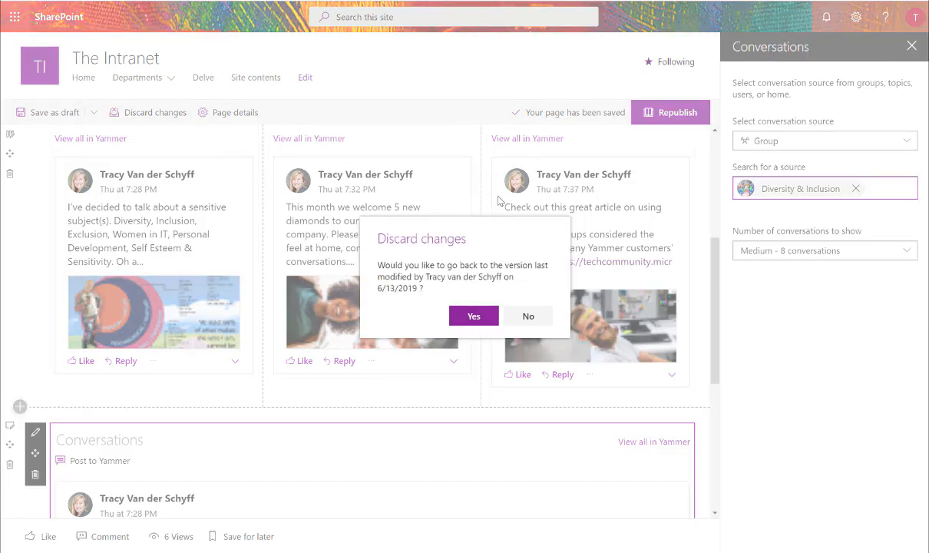
left_click(473, 314)
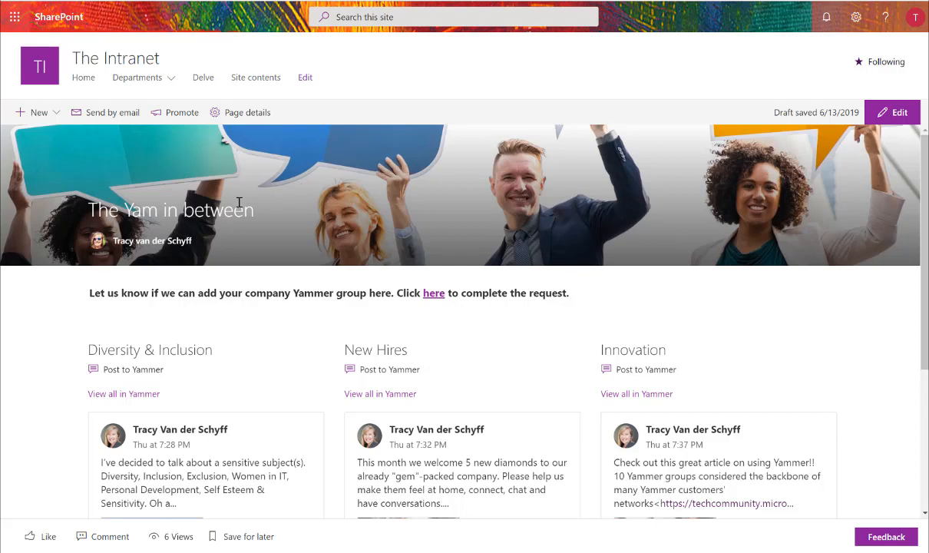
scroll(376, 206, "down", 3)
scroll(375, 206, "up", 3)
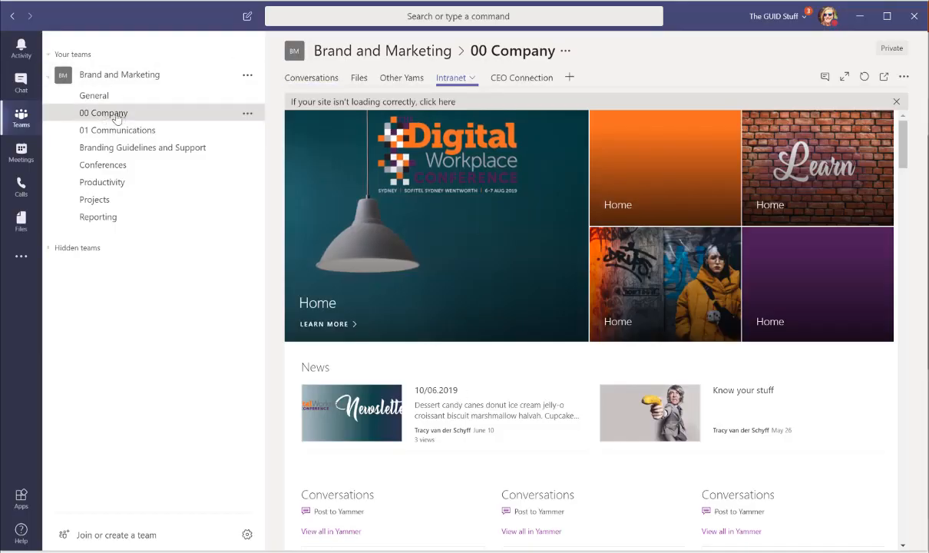
- Switch to Teams, view the intranet page in the 00 Company channel, and examine the apps available as channel tabs
left_click(296, 77)
left_click(458, 81)
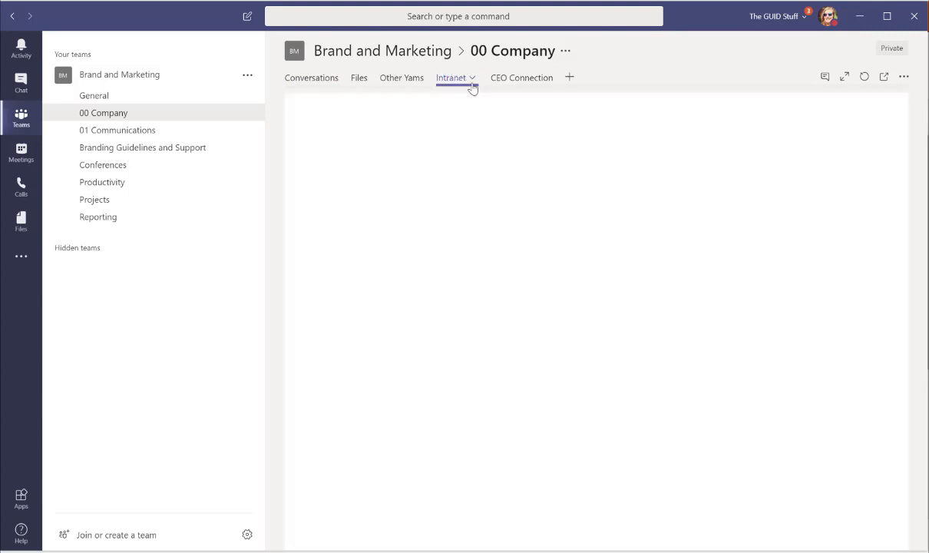
left_click(570, 78)
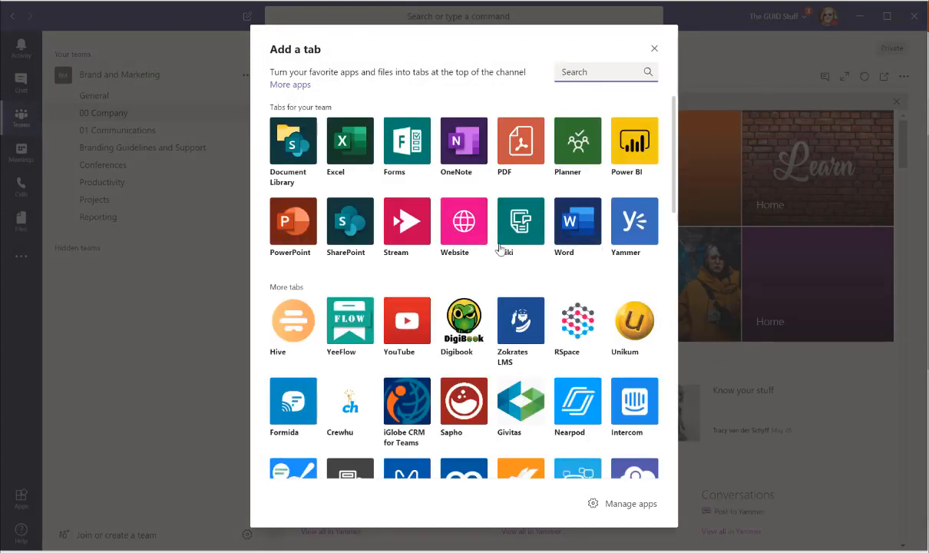
left_click(655, 49)
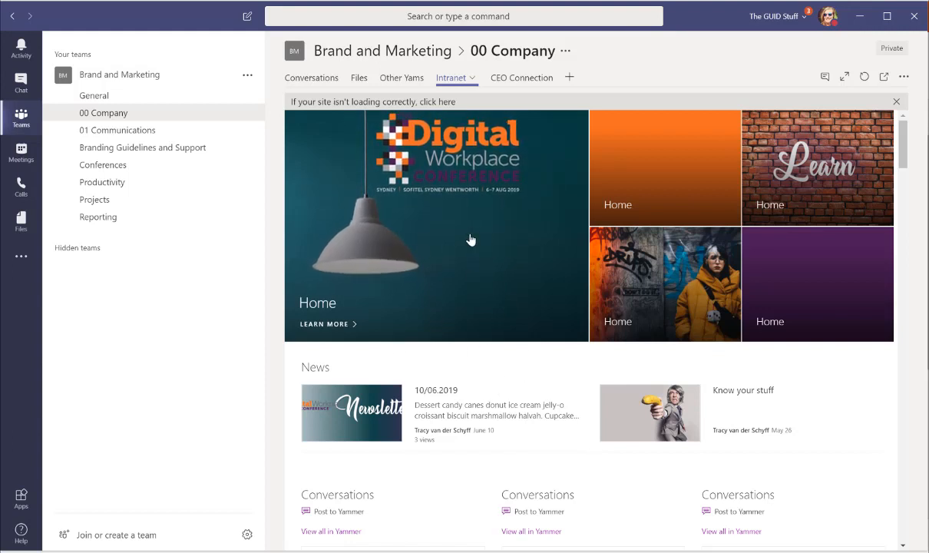
- View the channel's CEO Connection feed, check that Yammer is offered as a tab app, and browse the feed's posts
left_click(513, 80)
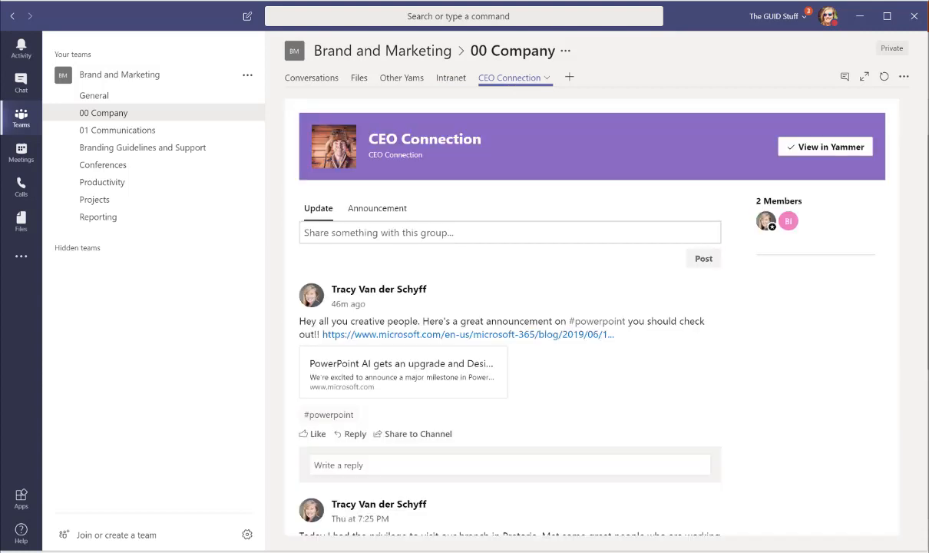
left_click(569, 80)
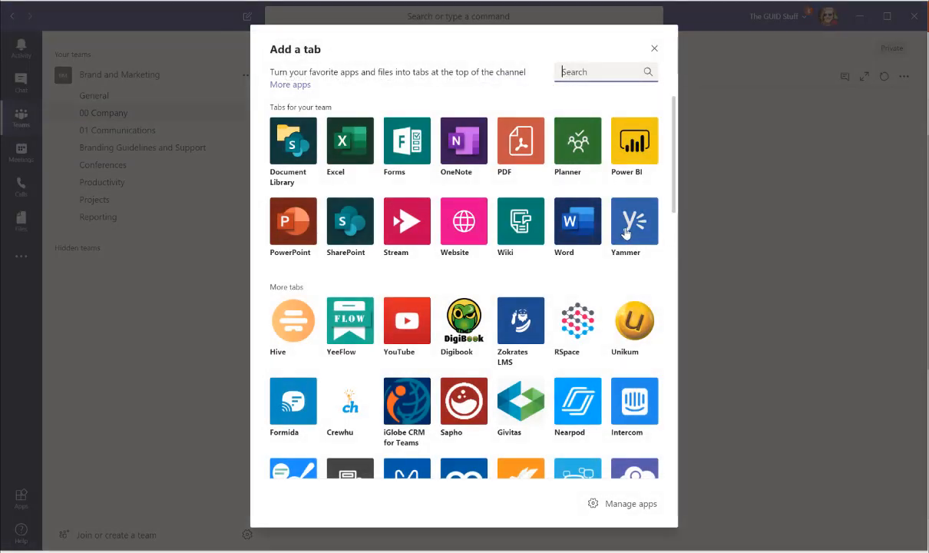
left_click(655, 50)
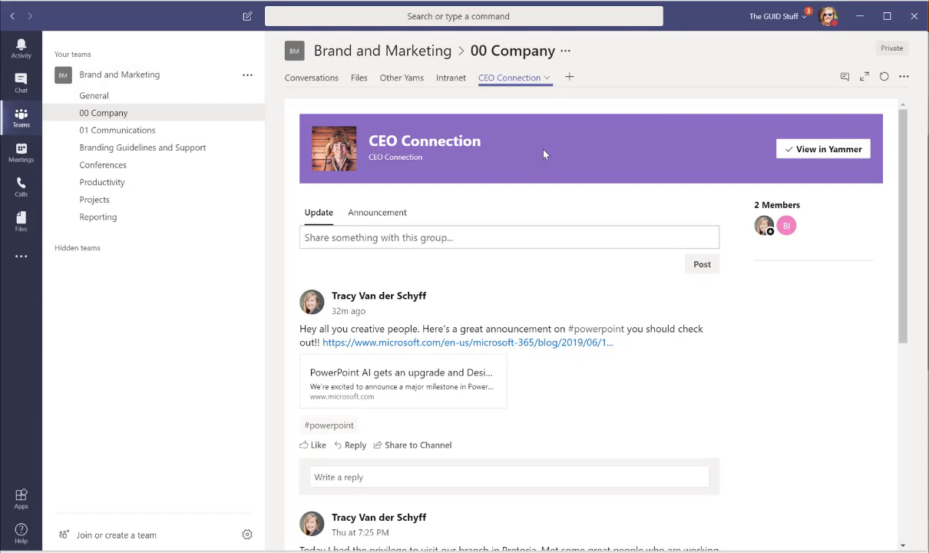
scroll(546, 157, "down", 5)
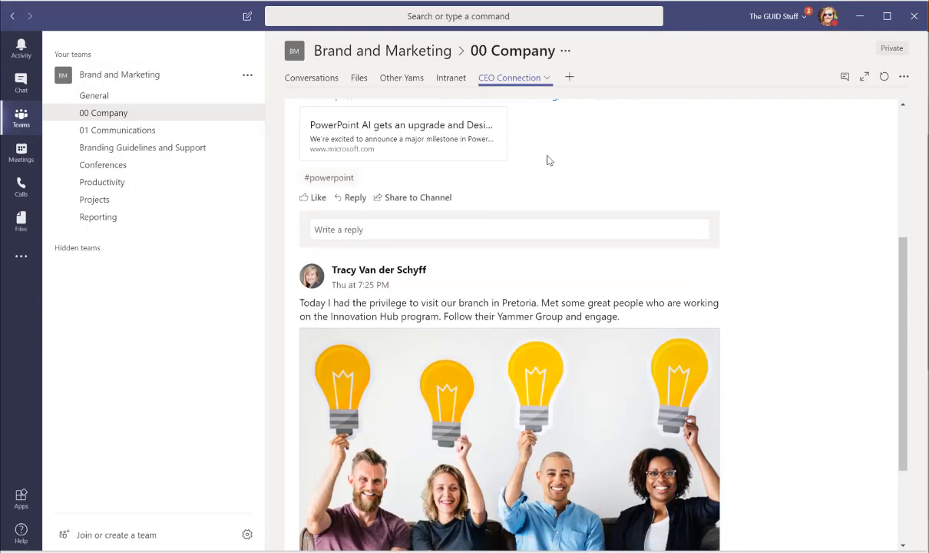
scroll(549, 160, "up", 5)
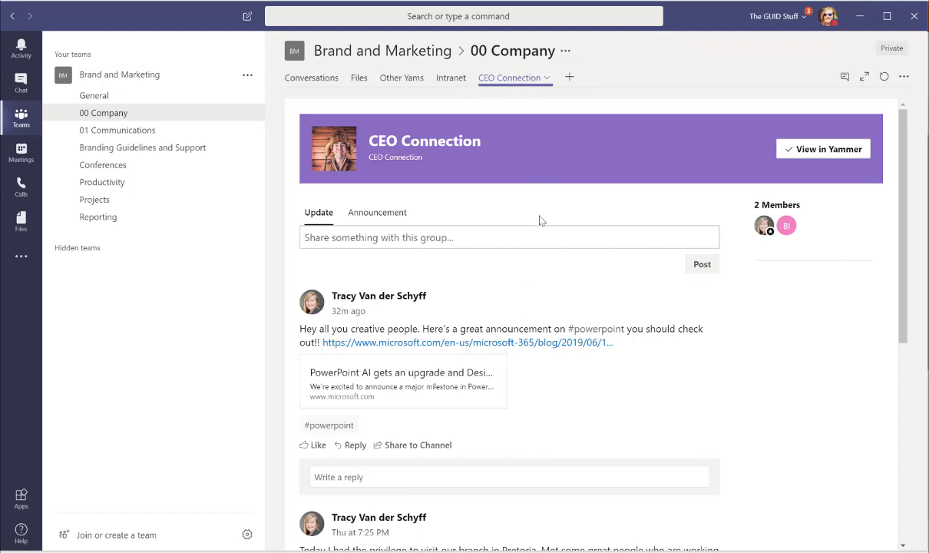
- View the Other Yams page in the channel, and open and close the Innovation group's post box without posting
left_click(451, 79)
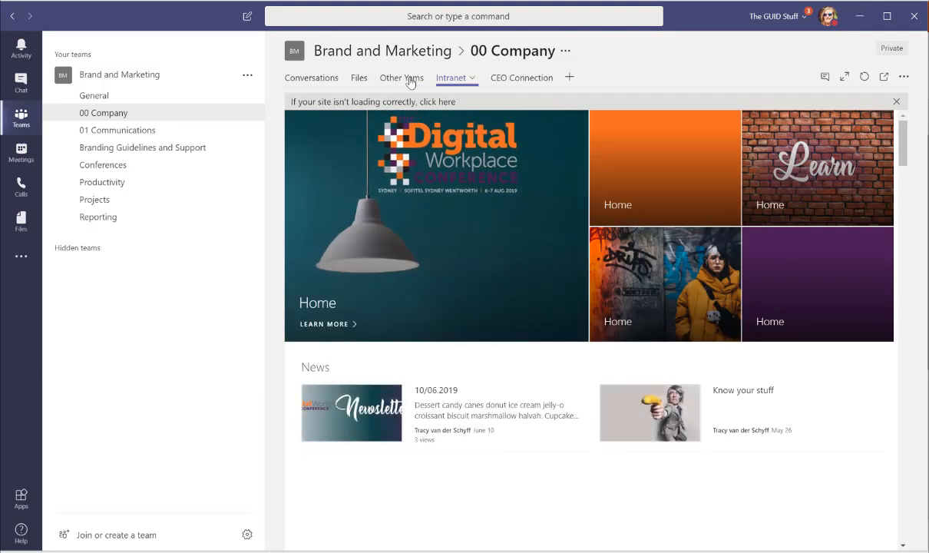
left_click(411, 80)
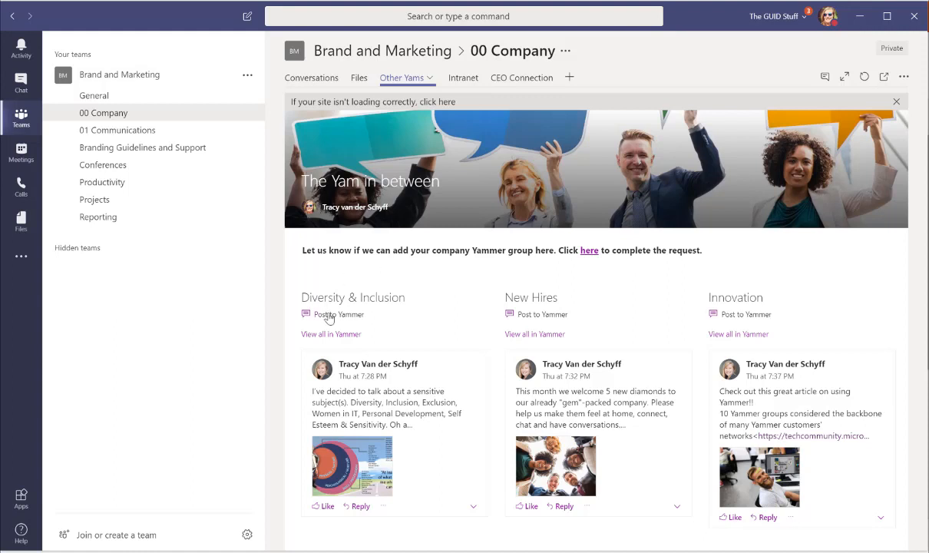
left_click(747, 314)
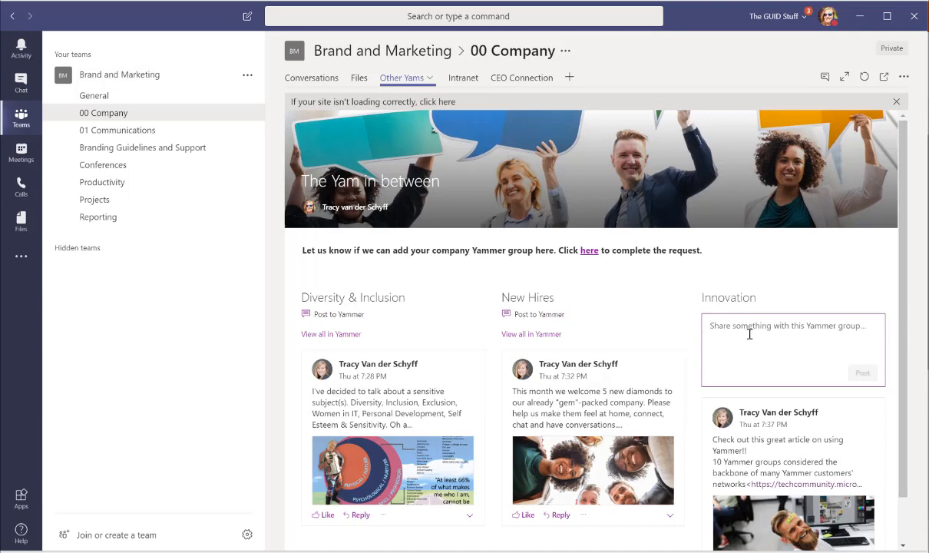
left_click(777, 243)
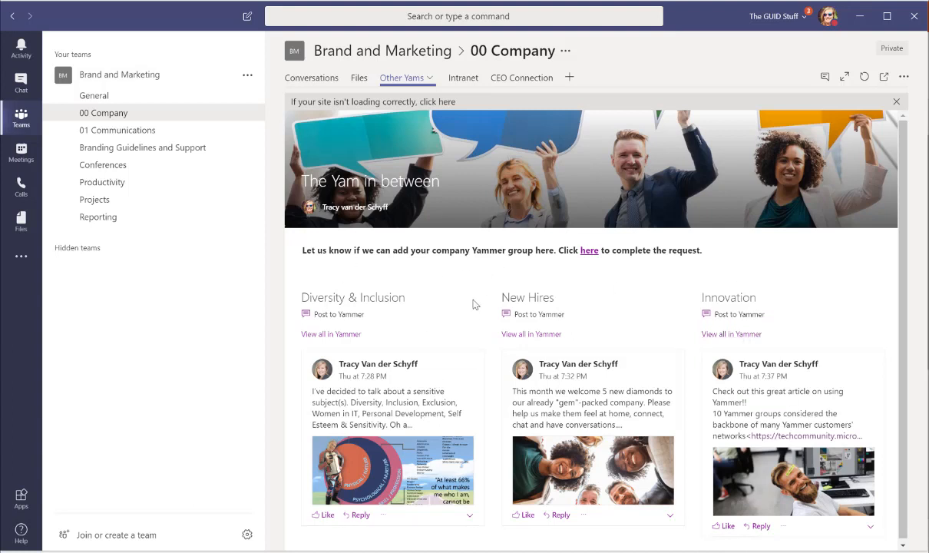
- Revisit the channel's Intranet and CEO Connection pages and return to Other Yams
left_click(465, 79)
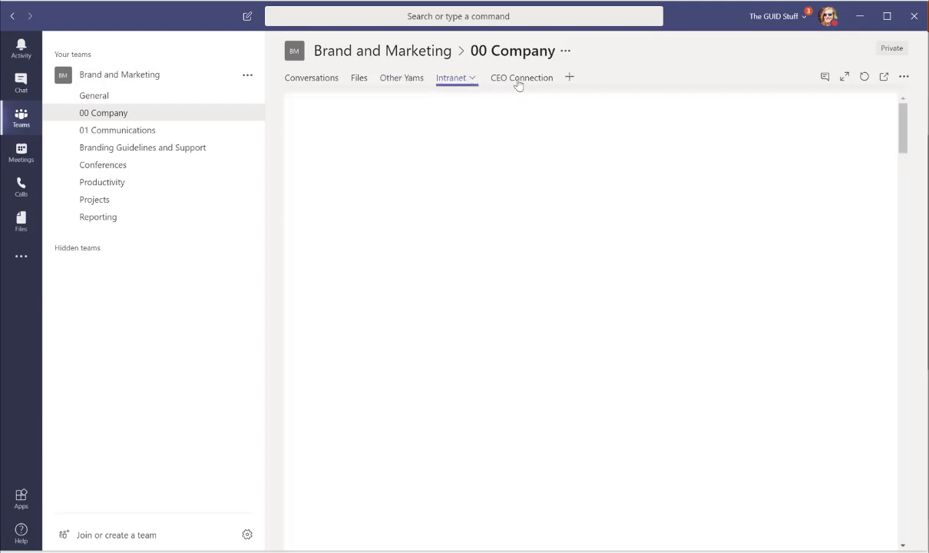
left_click(520, 80)
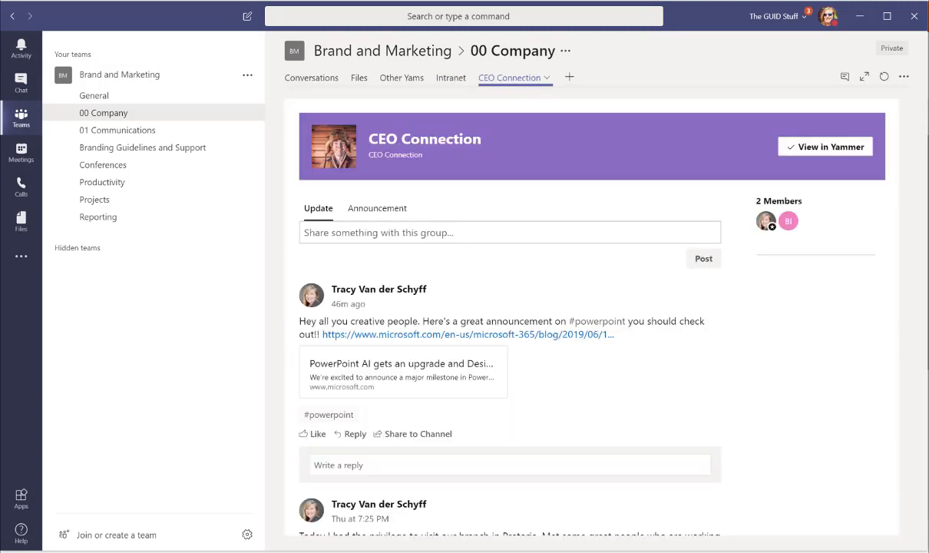
left_click(393, 79)
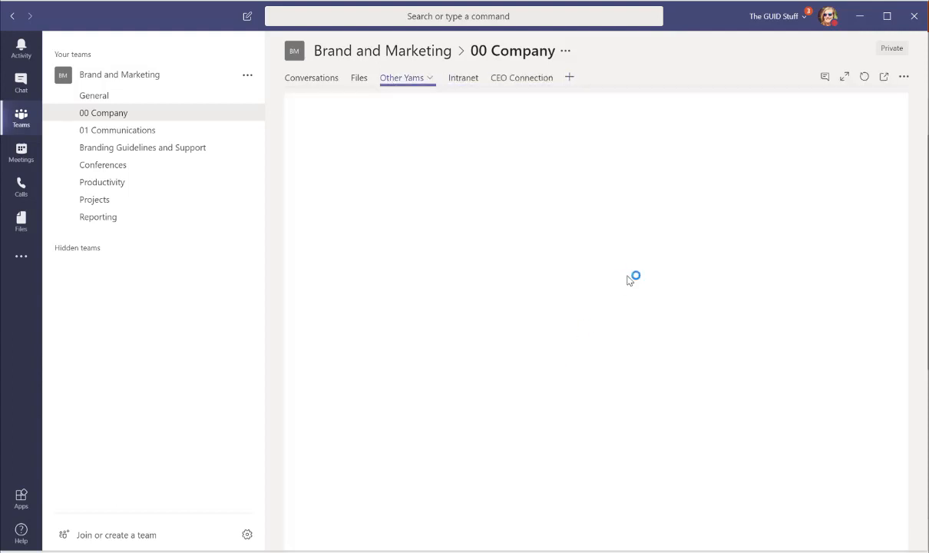